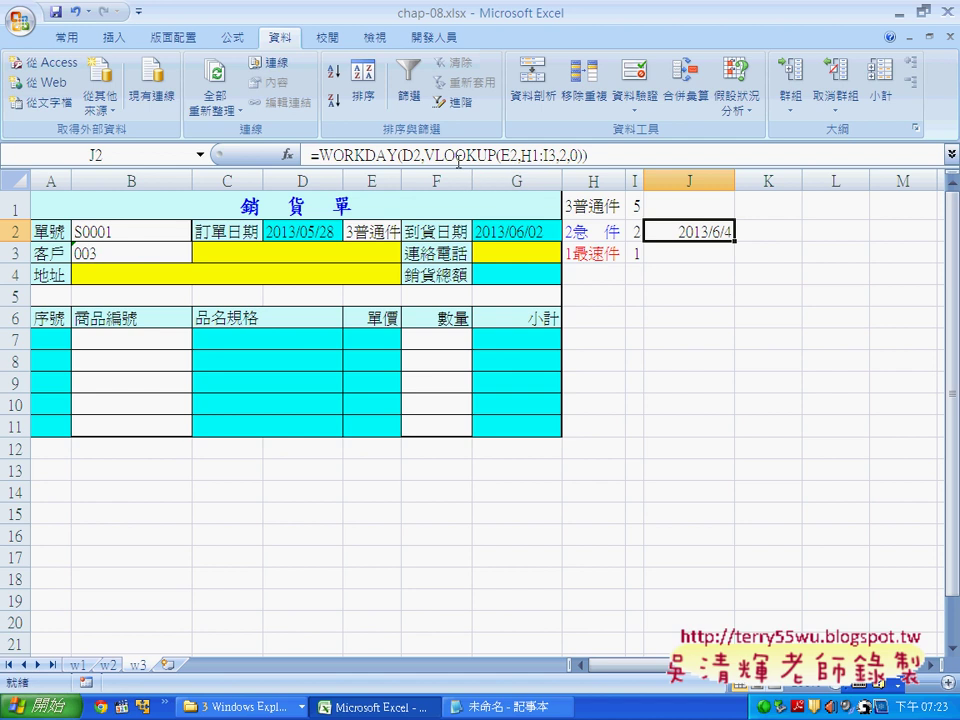
- Inspect the WORKDAY delivery-date formula in J2 without changing it
{"action": "left_click", "coordinate": [366, 155]}
{"action": "left_click", "coordinate": [287, 154]}
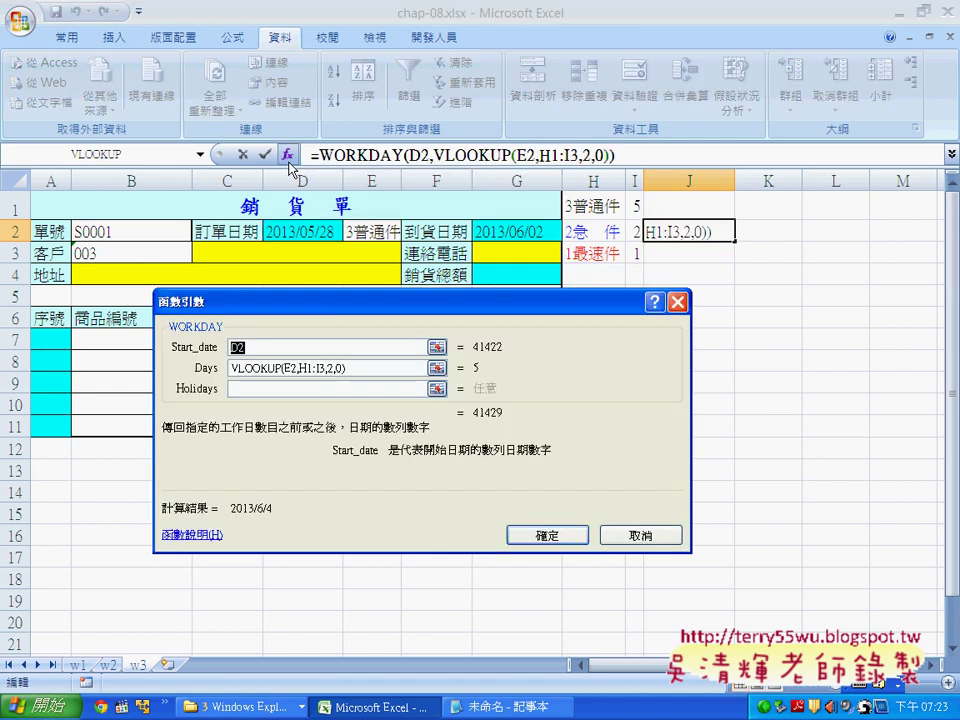
{"action": "left_click_drag", "start_coordinate": [385, 240], "coordinate": [291, 262]}
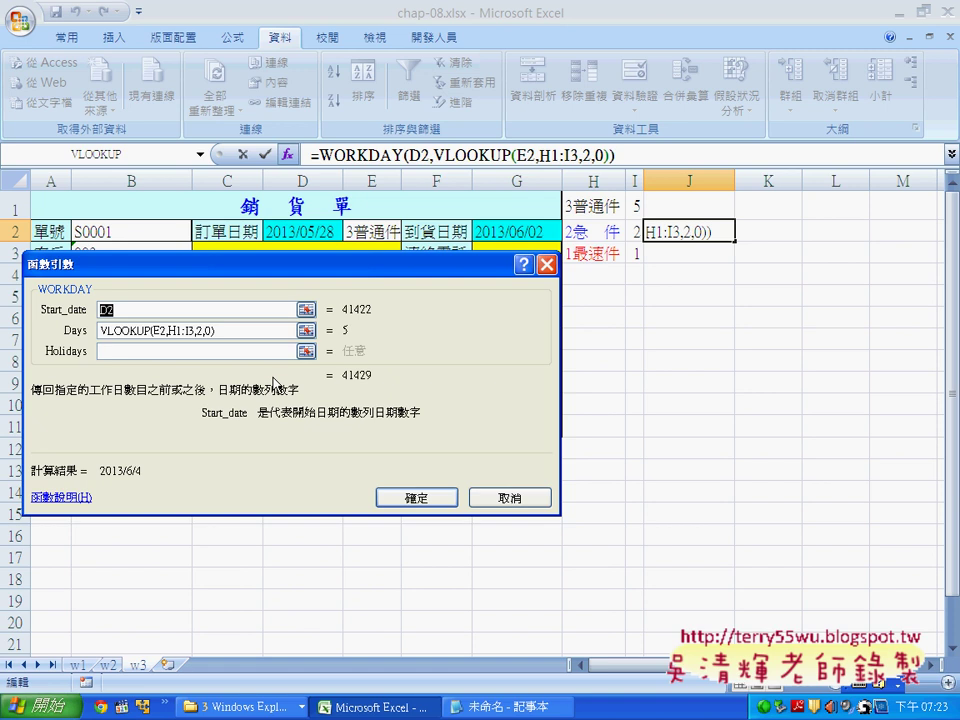
{"action": "left_click", "coordinate": [505, 499]}
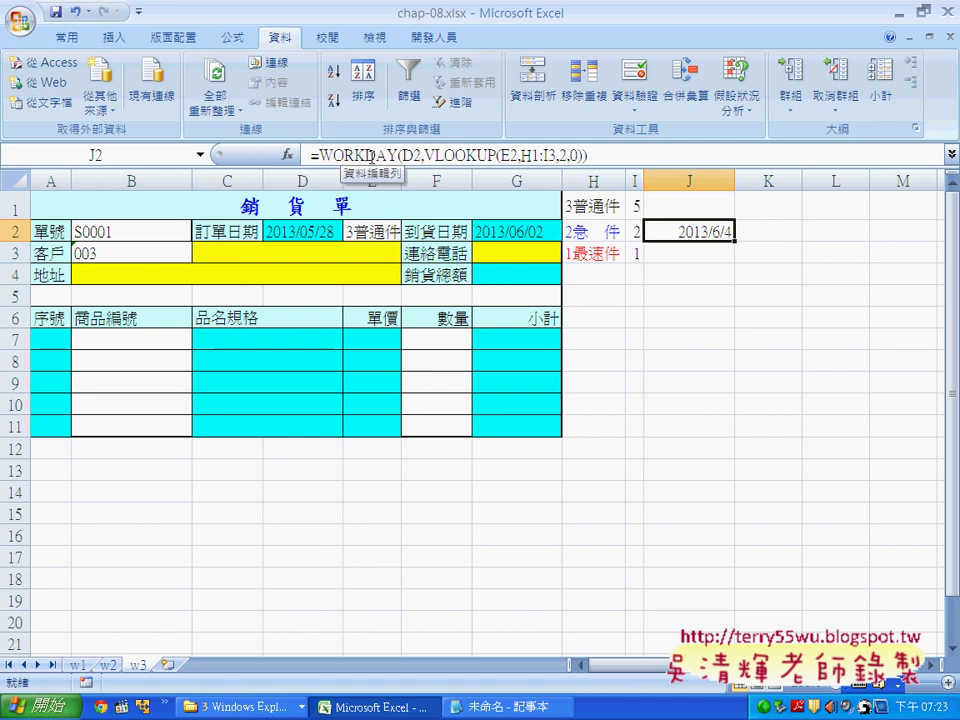
- Review the empty name and phone cells, then the name, phone and address columns on sheet w1
{"action": "left_click", "coordinate": [158, 256]}
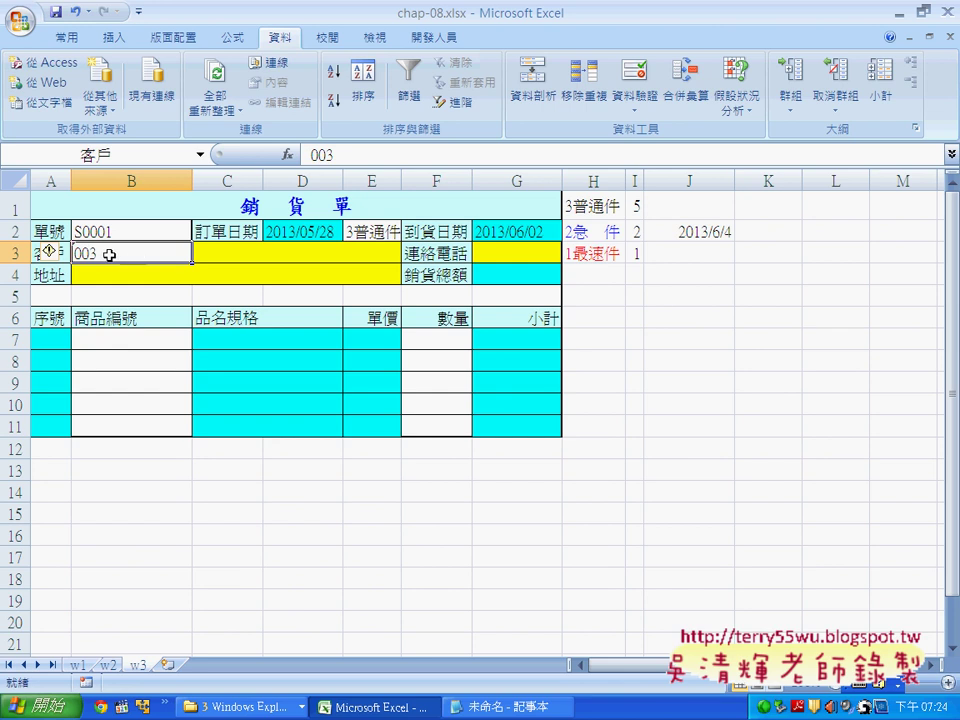
{"action": "left_click", "coordinate": [246, 258]}
{"action": "left_click", "coordinate": [500, 256]}
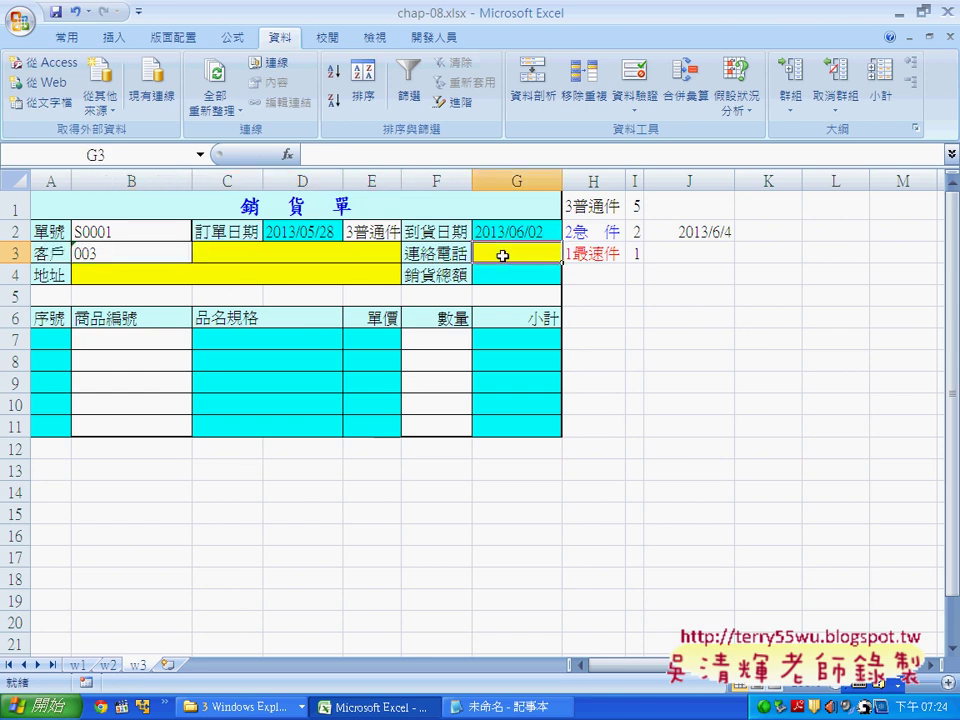
{"action": "left_click", "coordinate": [78, 665]}
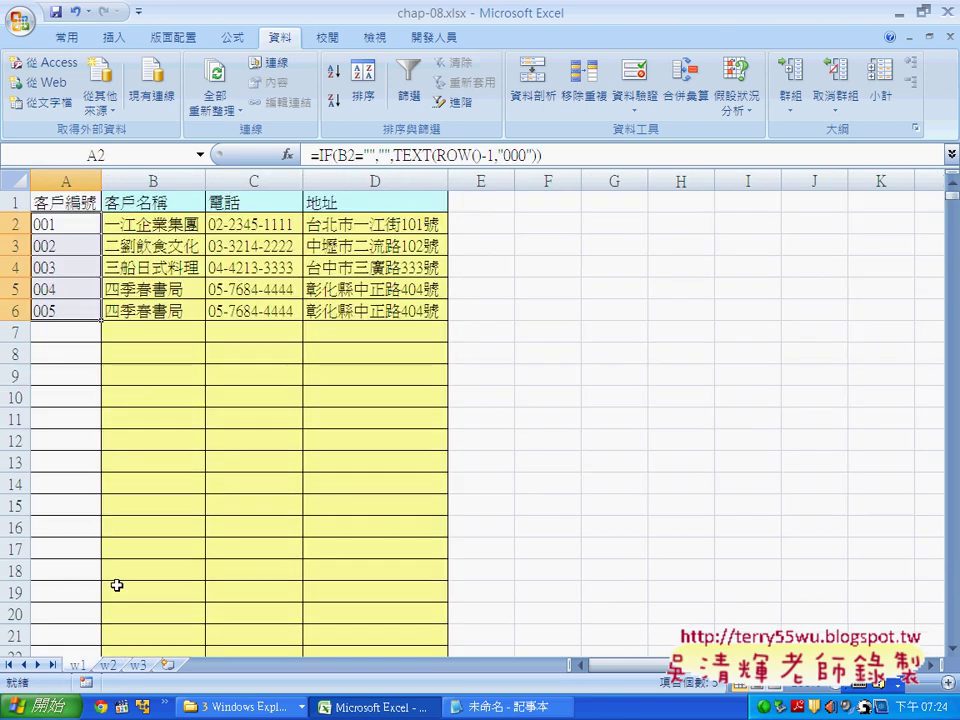
{"action": "left_click", "coordinate": [162, 222]}
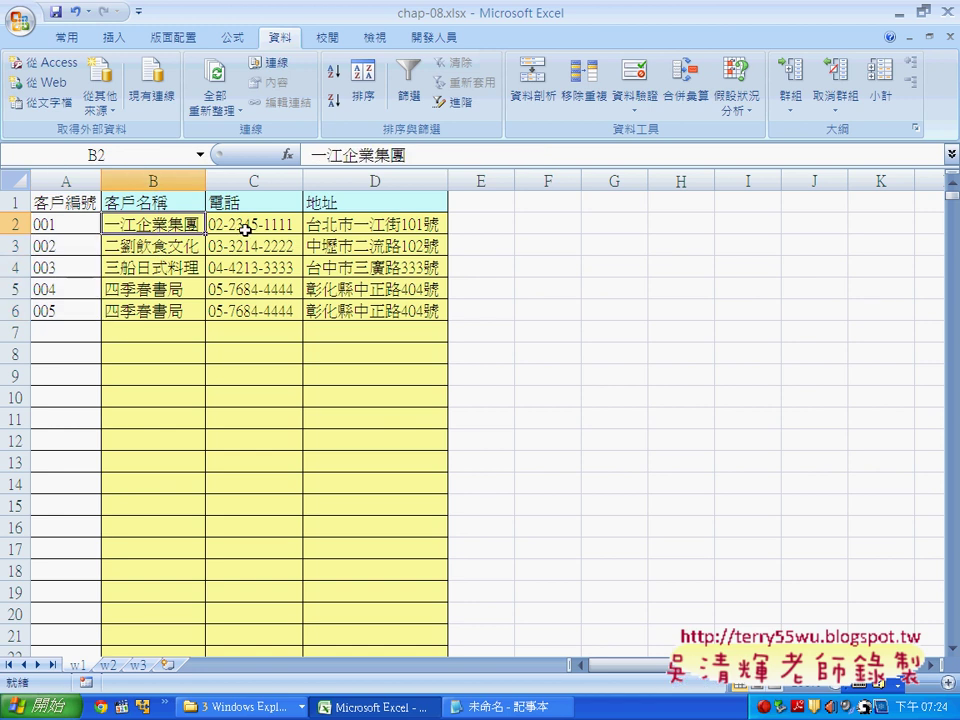
{"action": "left_click", "coordinate": [250, 228]}
{"action": "left_click", "coordinate": [355, 224]}
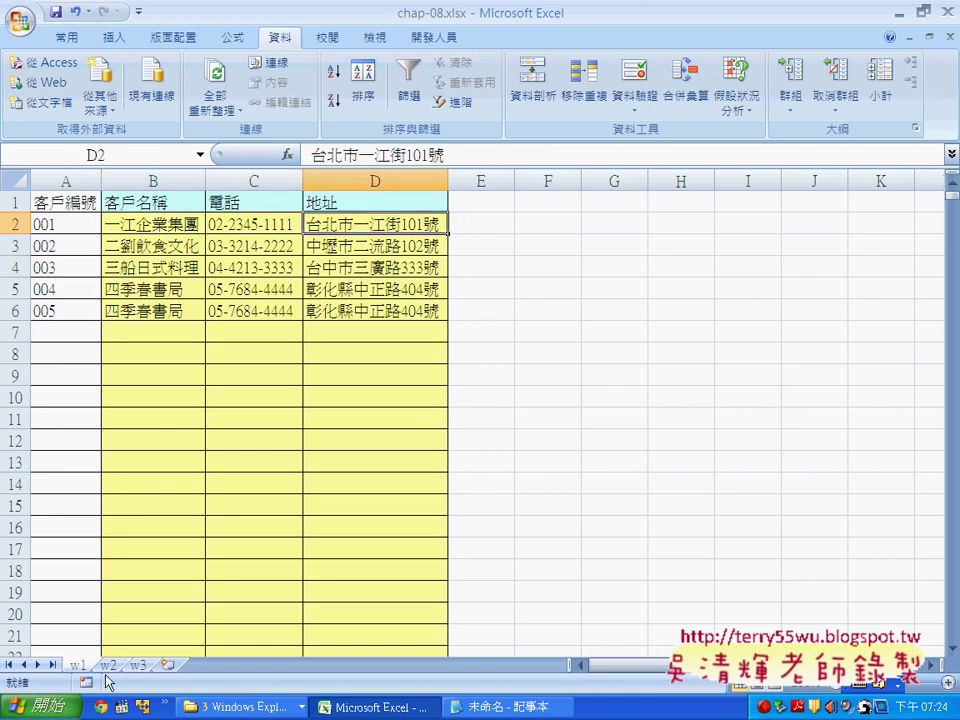
{"action": "left_click", "coordinate": [137, 665]}
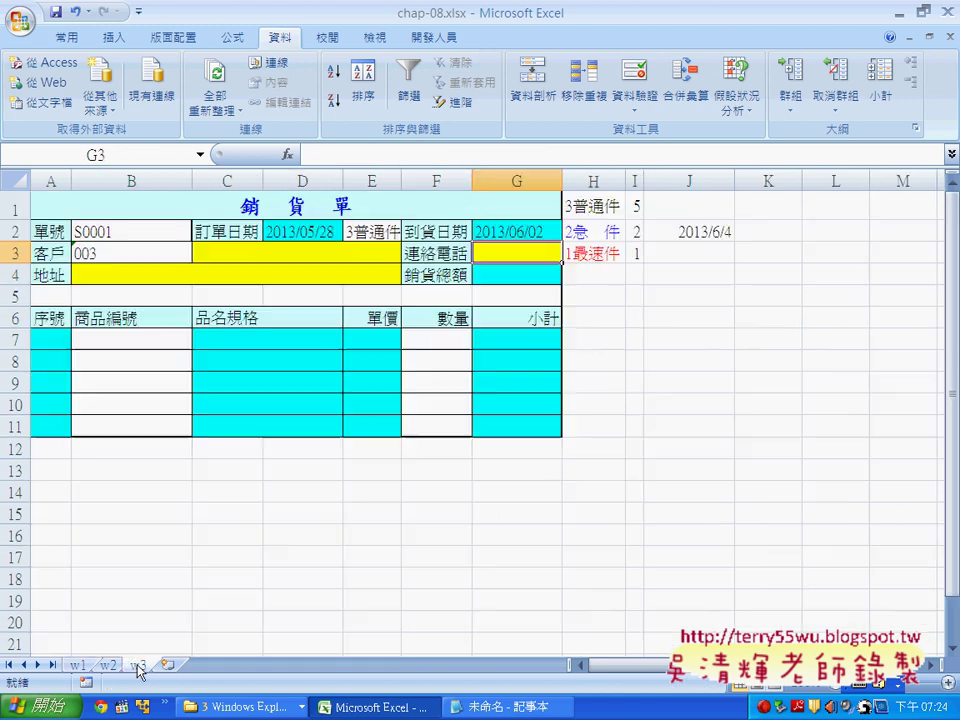
- Go over the customer code, name C3, phone G3 and address B4 cells on the sales form
{"action": "left_click", "coordinate": [164, 255]}
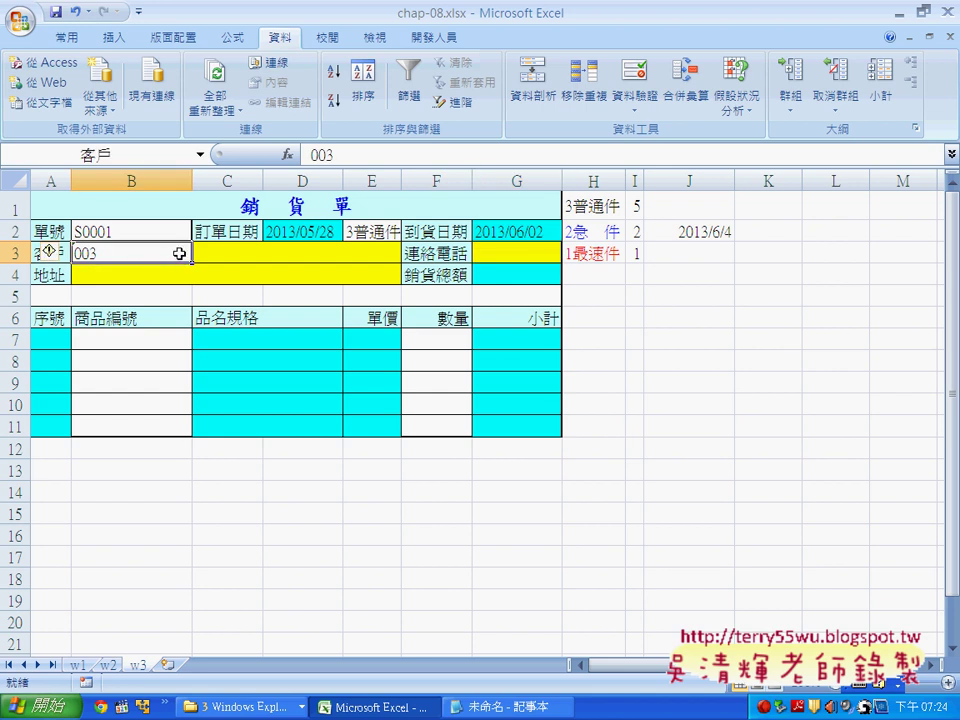
{"action": "left_click", "coordinate": [206, 253]}
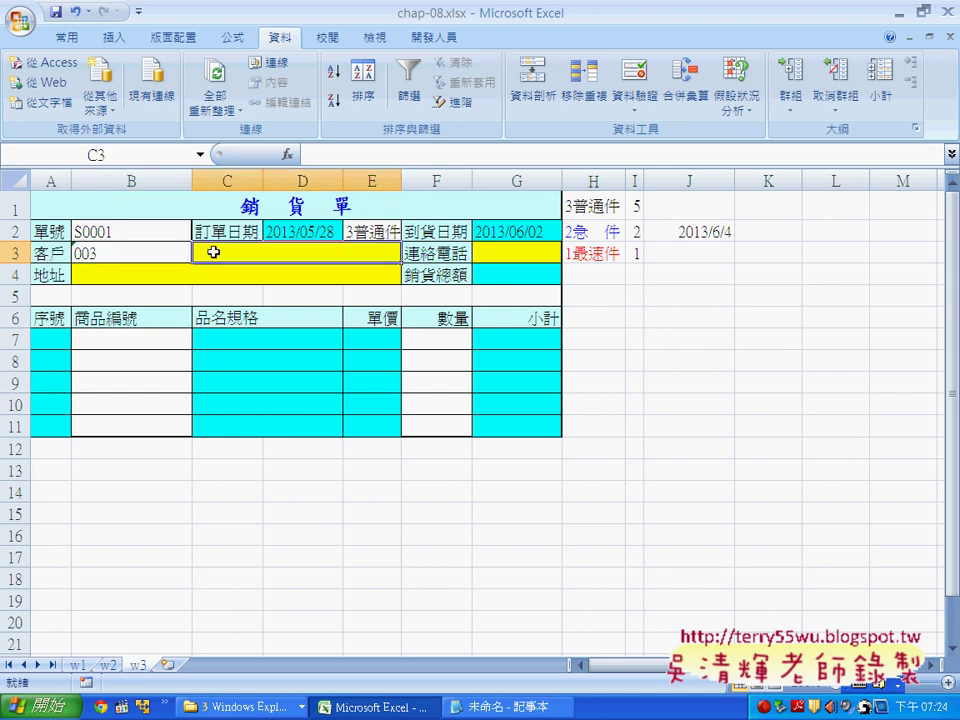
{"action": "left_click", "coordinate": [103, 255]}
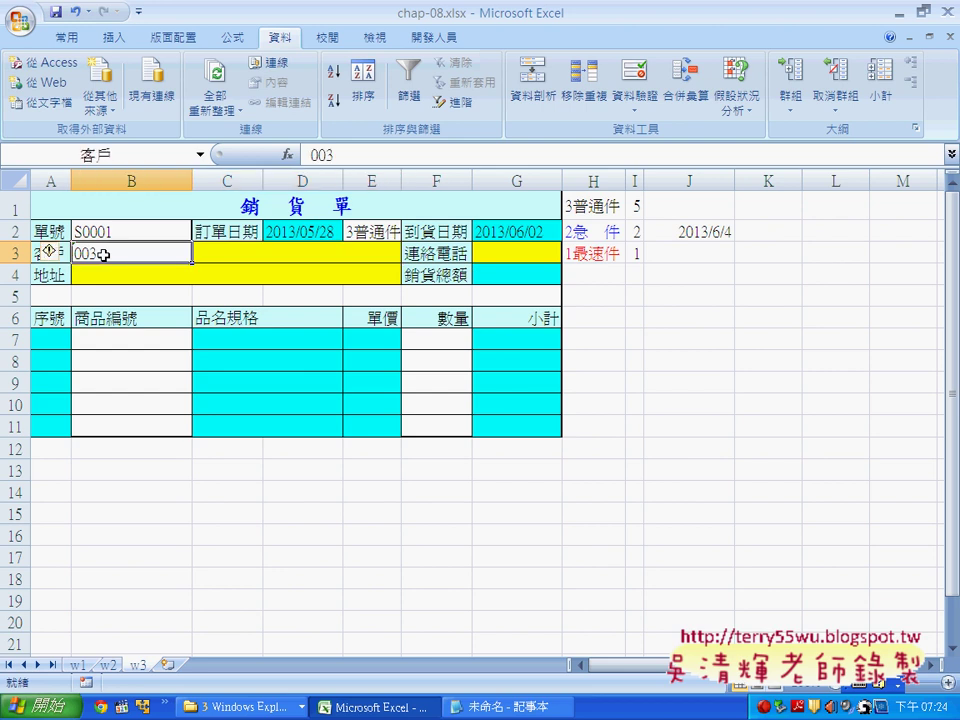
{"action": "left_click", "coordinate": [239, 258]}
{"action": "left_click", "coordinate": [514, 252]}
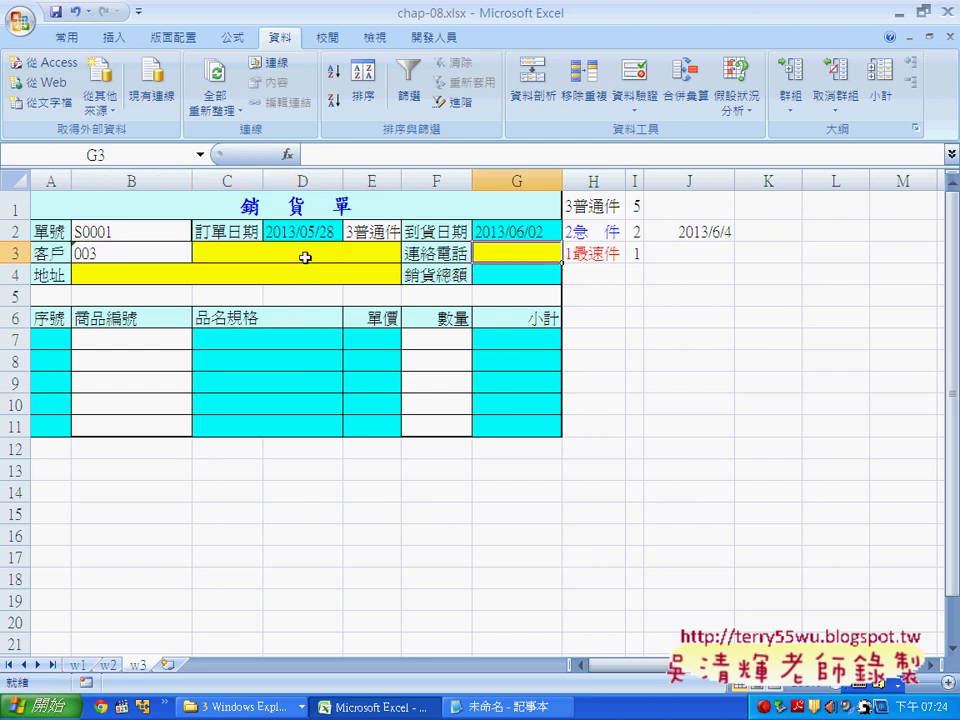
{"action": "left_click", "coordinate": [305, 258]}
{"action": "left_click", "coordinate": [514, 253]}
{"action": "left_click", "coordinate": [176, 277]}
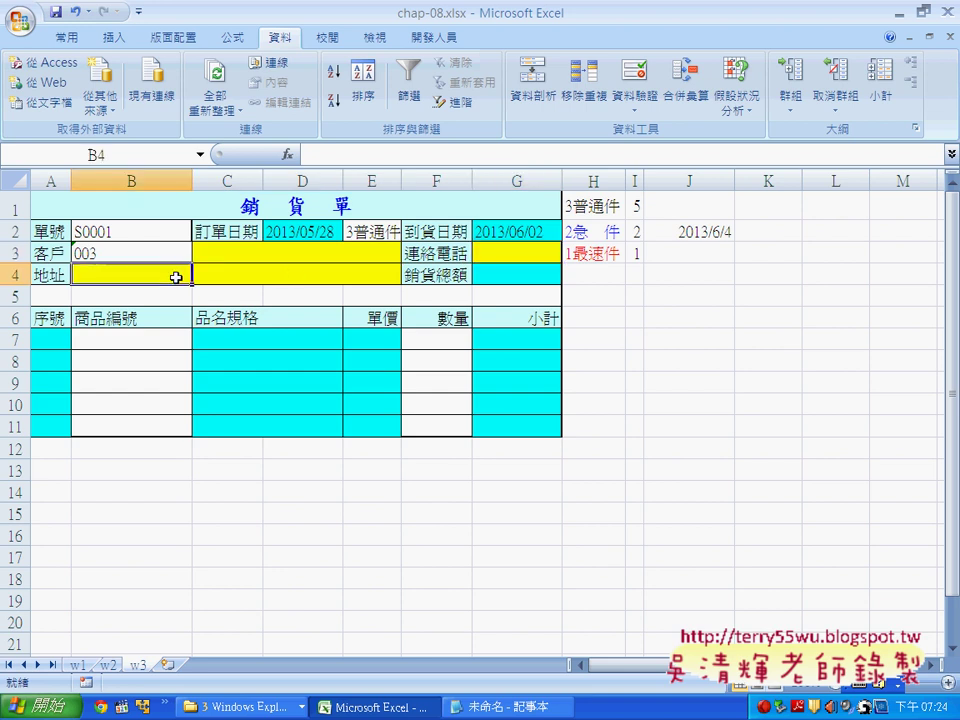
{"action": "left_click", "coordinate": [159, 253]}
{"action": "left_click", "coordinate": [232, 257]}
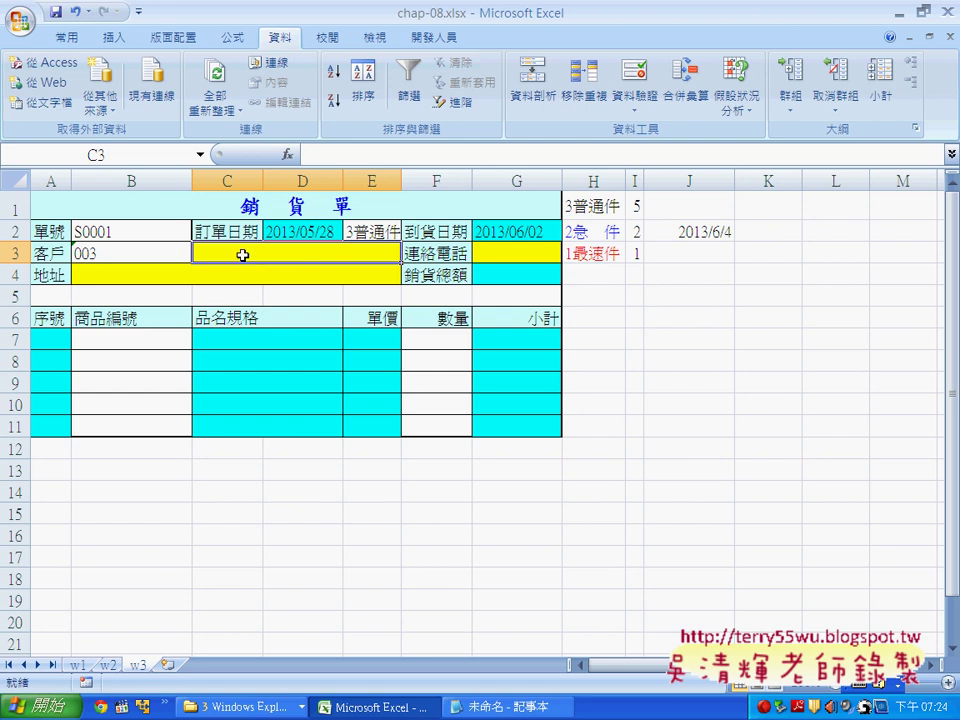
- Start a VLOOKUP in C3 with the customer code 客戶 as lookup value
{"action": "left_click", "coordinate": [287, 157]}
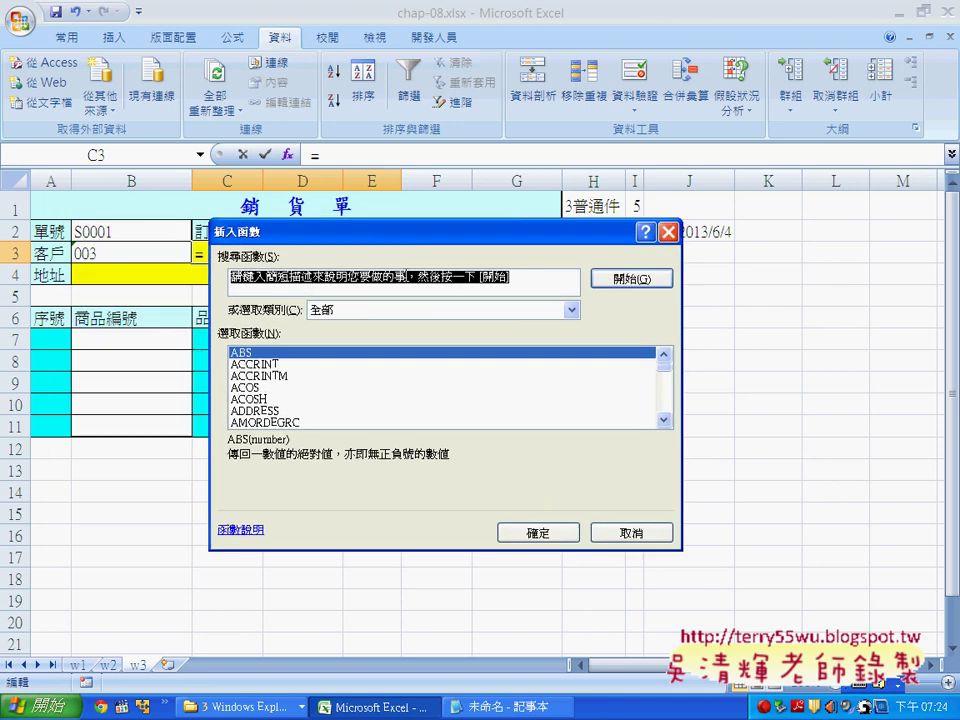
{"action": "left_click", "coordinate": [396, 310]}
{"action": "left_click", "coordinate": [392, 323]}
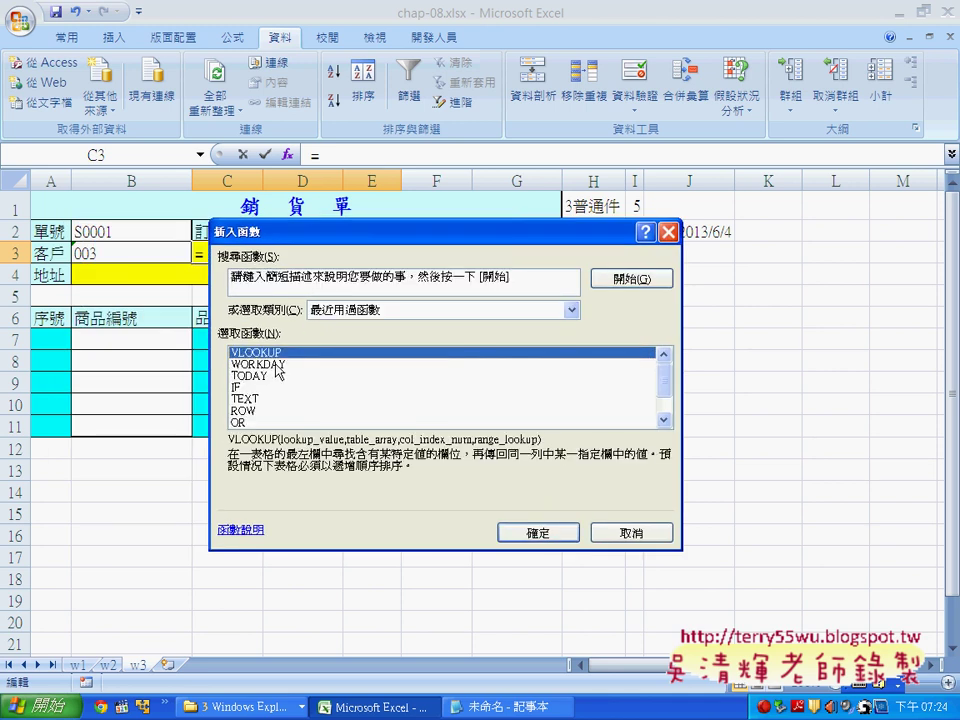
{"action": "left_click", "coordinate": [544, 548]}
{"action": "mouse_move", "coordinate": [413, 373]}
{"action": "left_mouse_down"}
{"action": "mouse_move", "coordinate": [453, 306]}
{"action": "mouse_move", "coordinate": [462, 311]}
{"action": "left_mouse_up"}
{"action": "left_click", "coordinate": [135, 253]}
{"action": "left_click", "coordinate": [465, 374]}
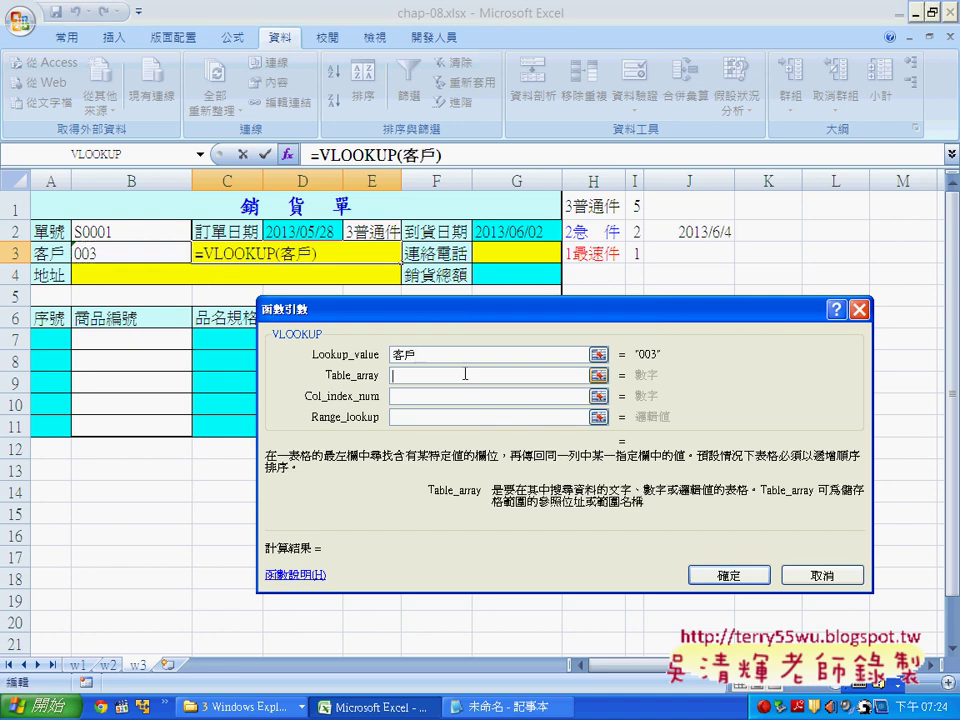
- Finish the VLOOKUP with table 'w1'!A1:D6, column 2 and match type 0
{"action": "left_click", "coordinate": [77, 666]}
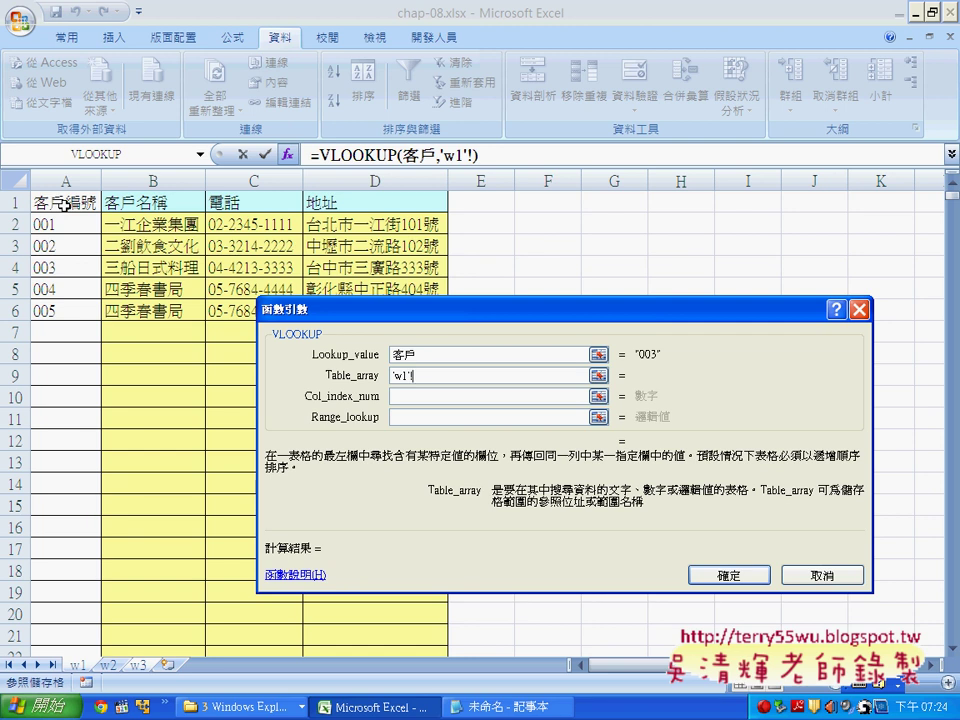
{"action": "left_click_drag", "start_coordinate": [65, 205], "coordinate": [427, 311]}
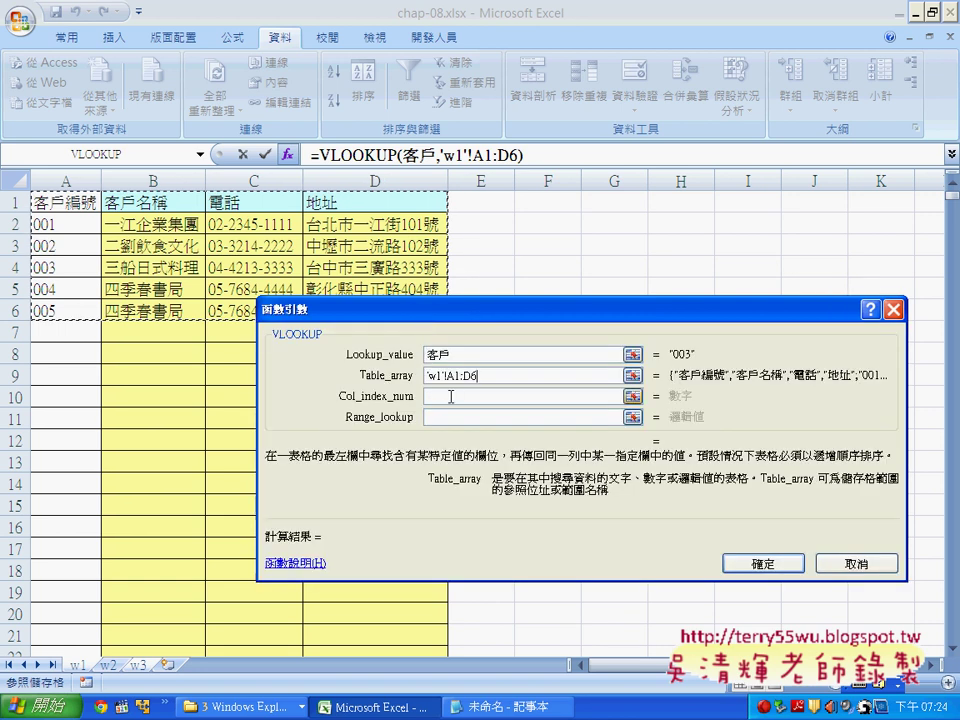
{"action": "left_click", "coordinate": [451, 397]}
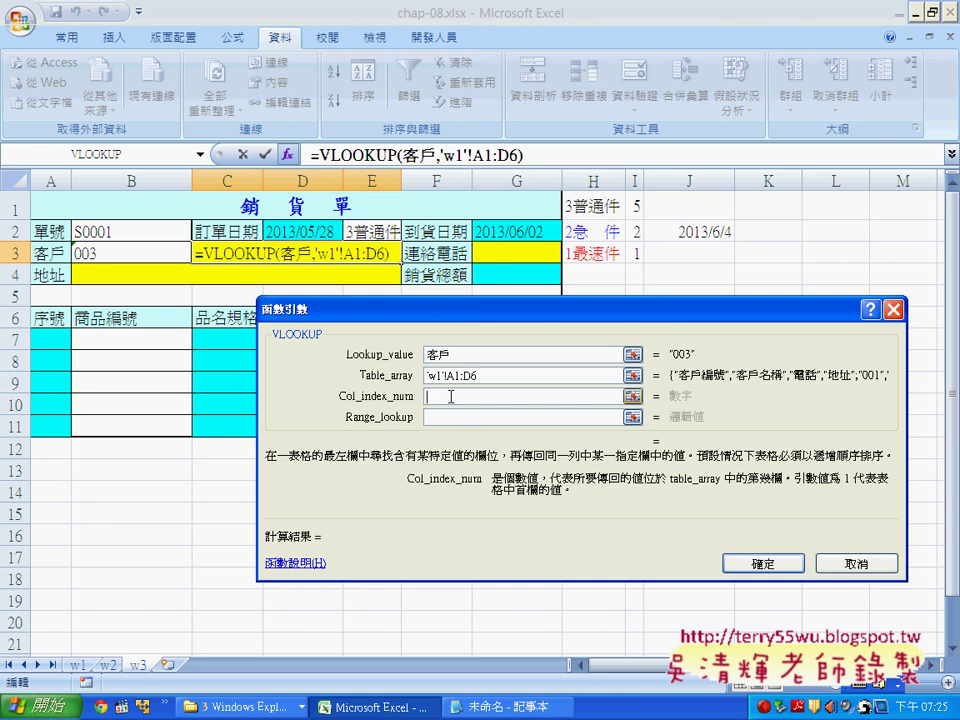
{"action": "type", "text": "2"}
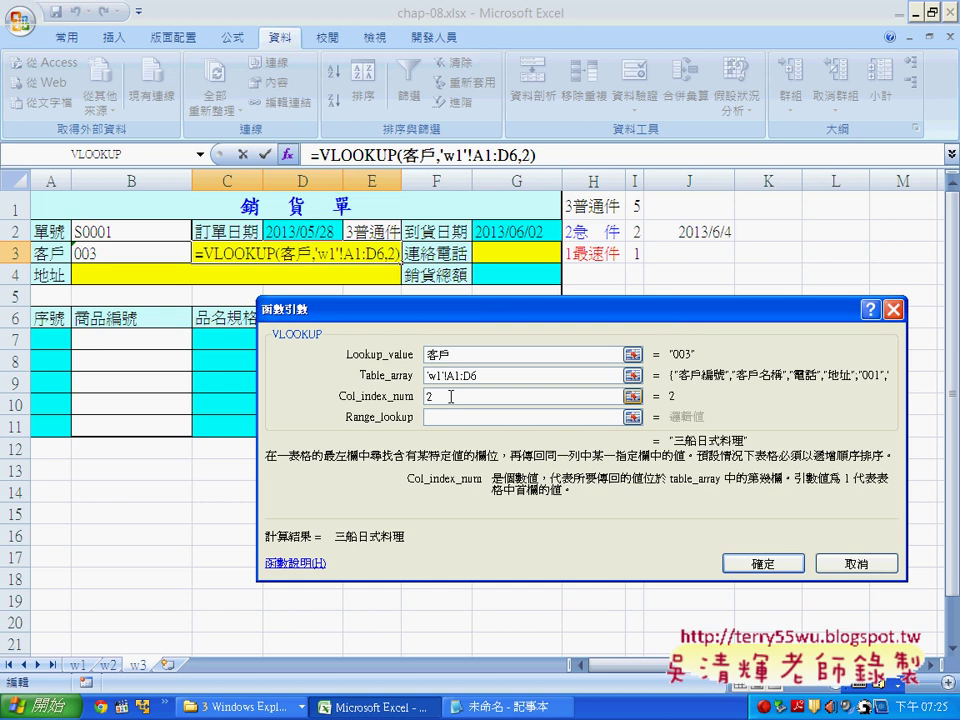
{"action": "left_click", "coordinate": [437, 418]}
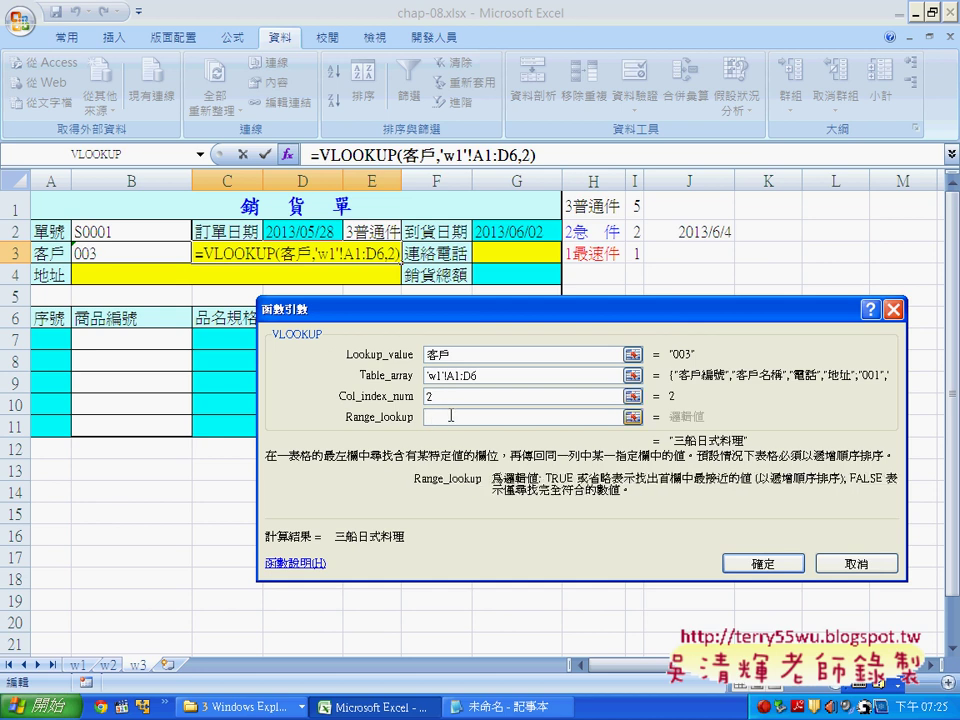
{"action": "type", "text": "0"}
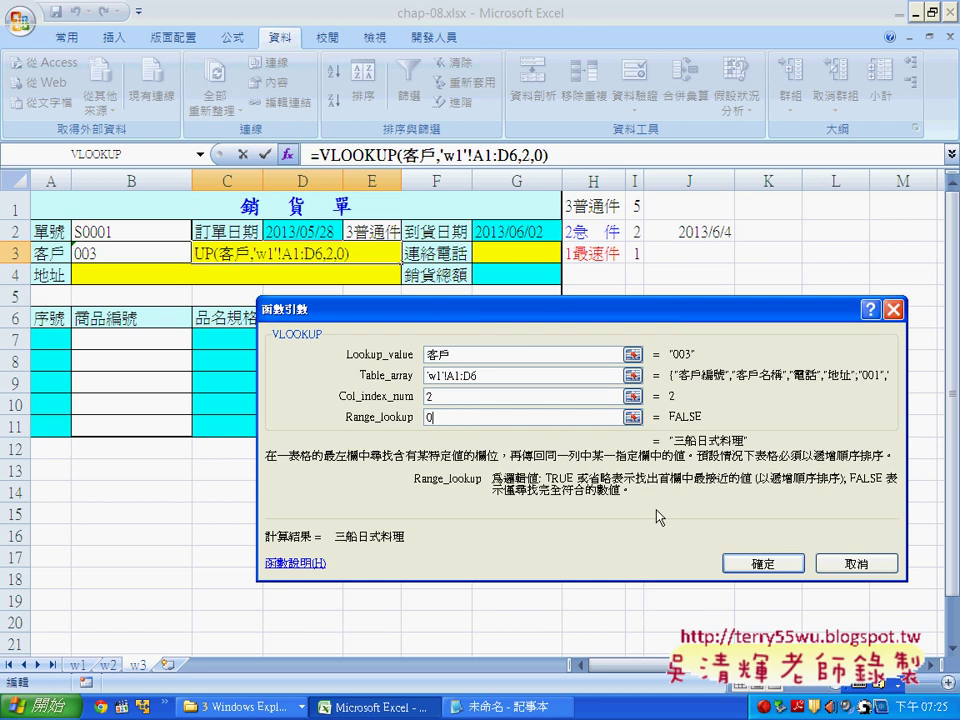
{"action": "left_click", "coordinate": [760, 563]}
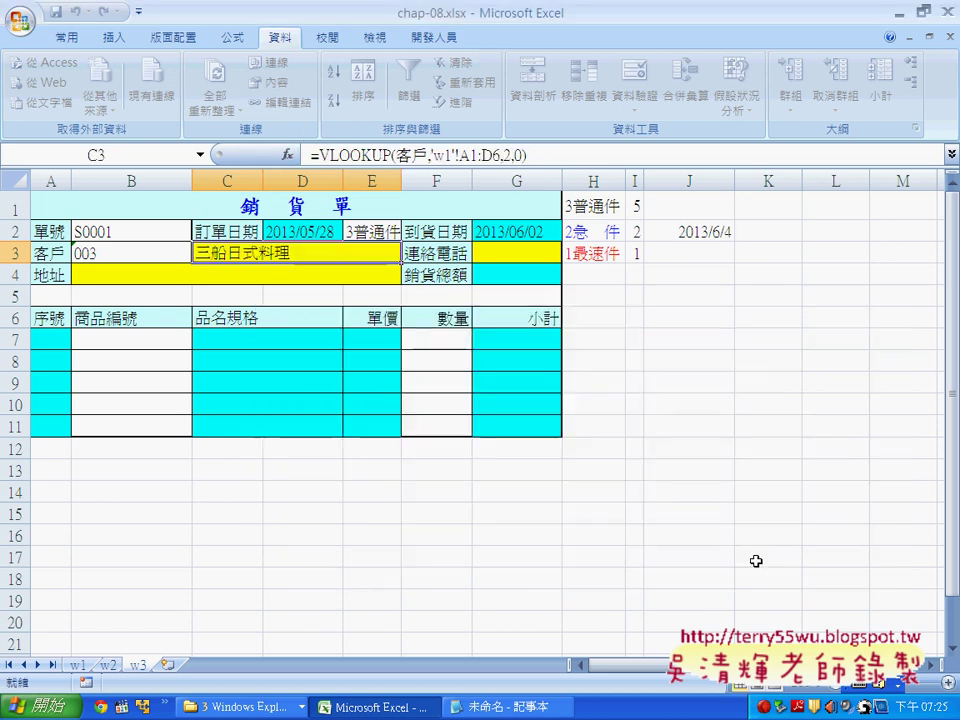
- Change the customer code in B3 by replacing its last digit with 2
{"action": "left_click", "coordinate": [130, 254]}
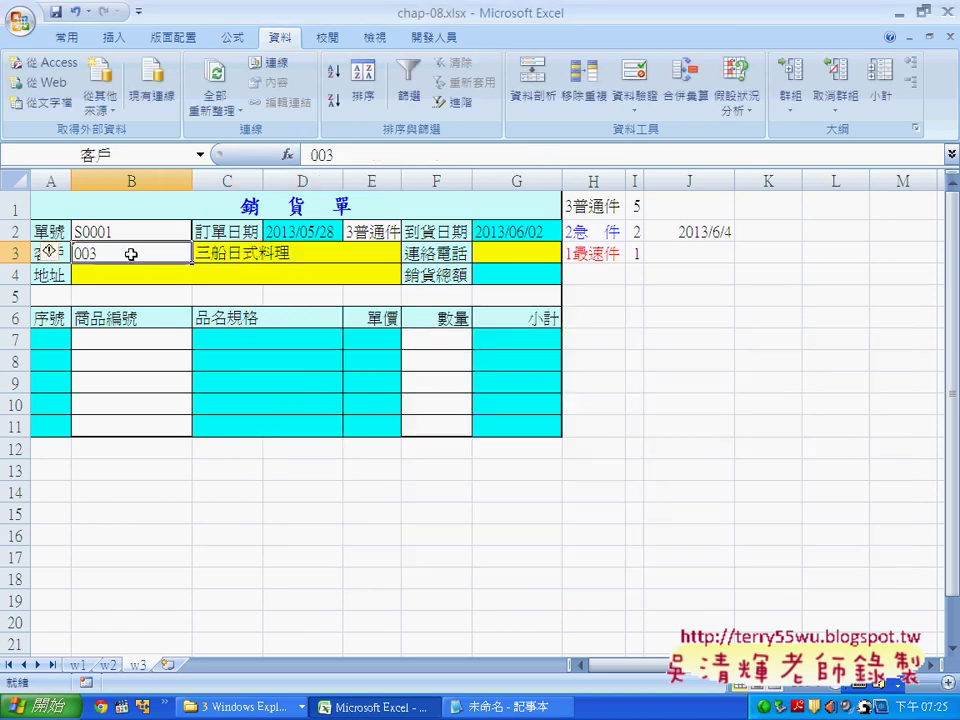
{"action": "left_click", "coordinate": [236, 252]}
{"action": "double_click", "coordinate": [95, 254]}
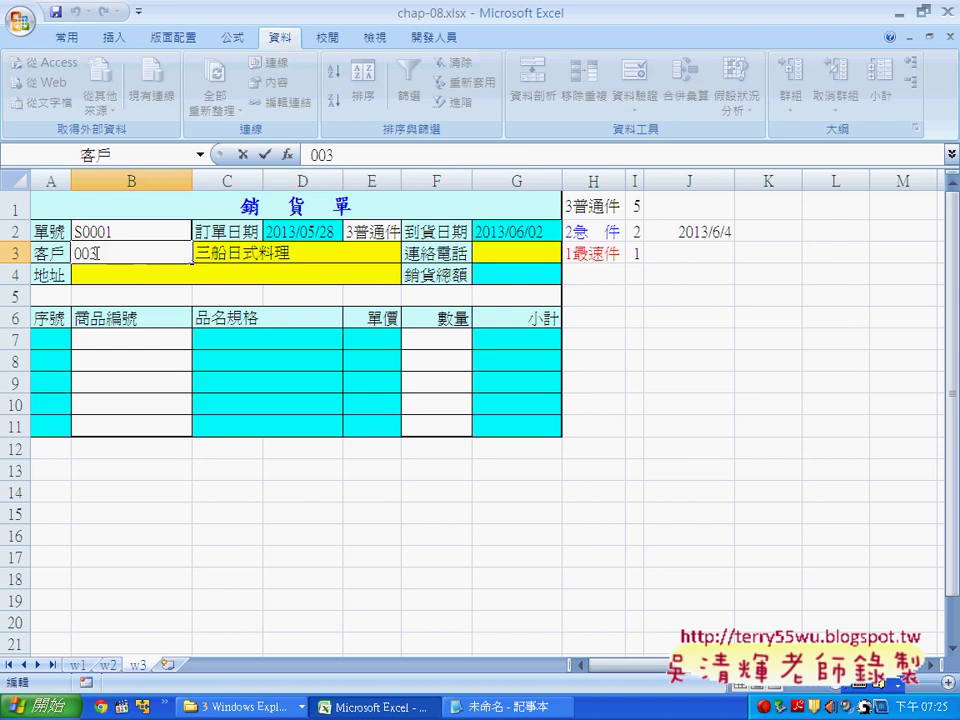
{"action": "key", "text": "BackSpace"}
{"action": "type", "text": "2"}
{"action": "key", "text": "Return"}
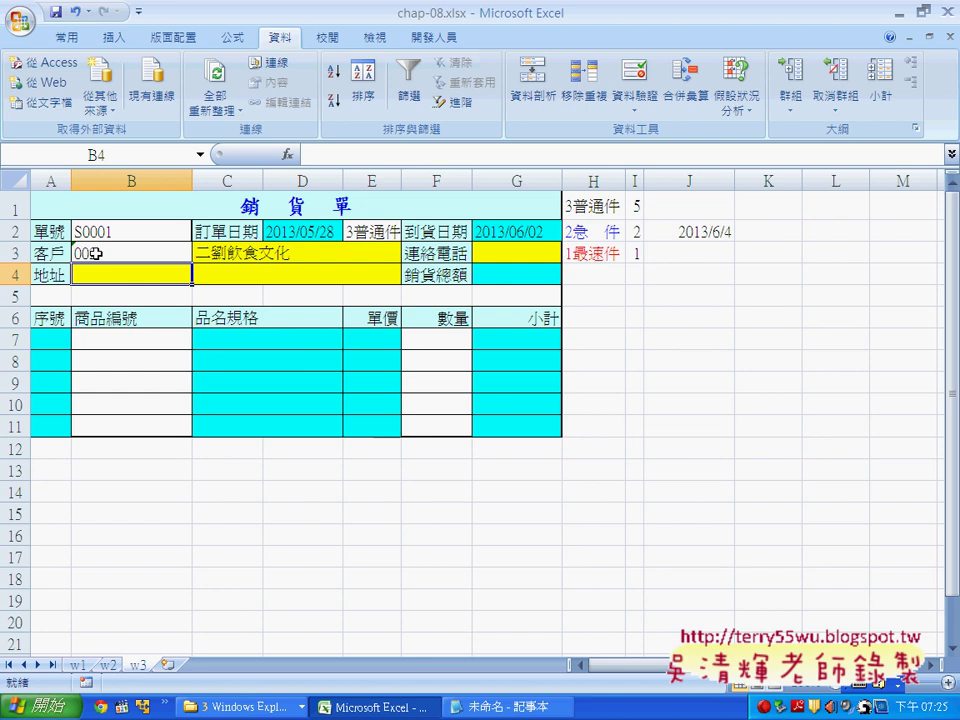
- Copy C3's VLOOKUP into G3 and change its column number to 3 for the phone
{"action": "left_click", "coordinate": [243, 254]}
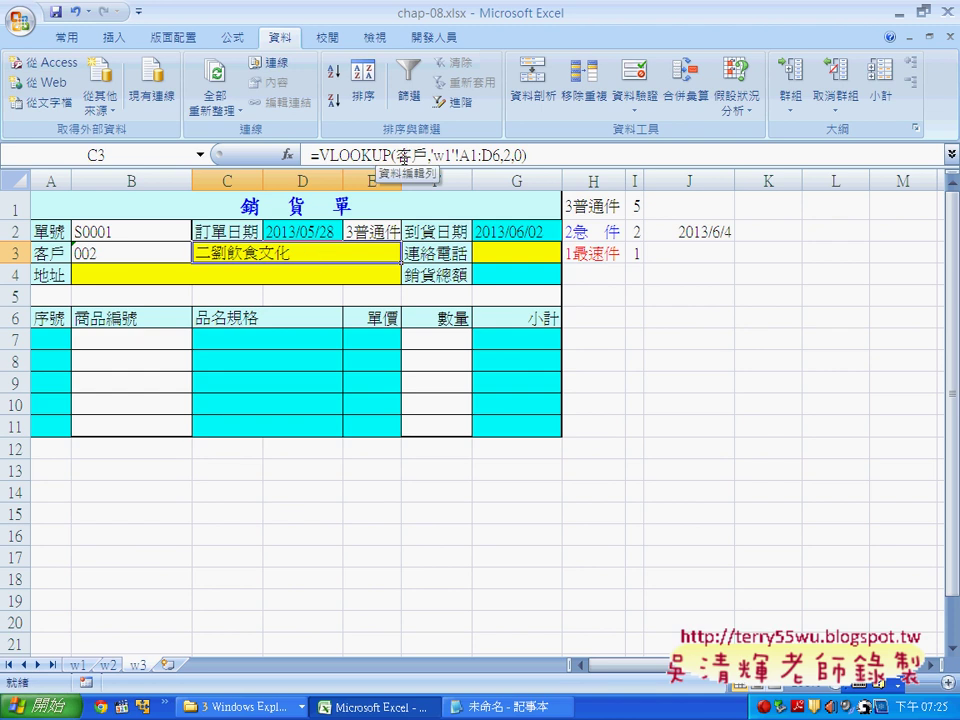
{"action": "left_click", "coordinate": [403, 158]}
{"action": "right_click", "coordinate": [372, 158]}
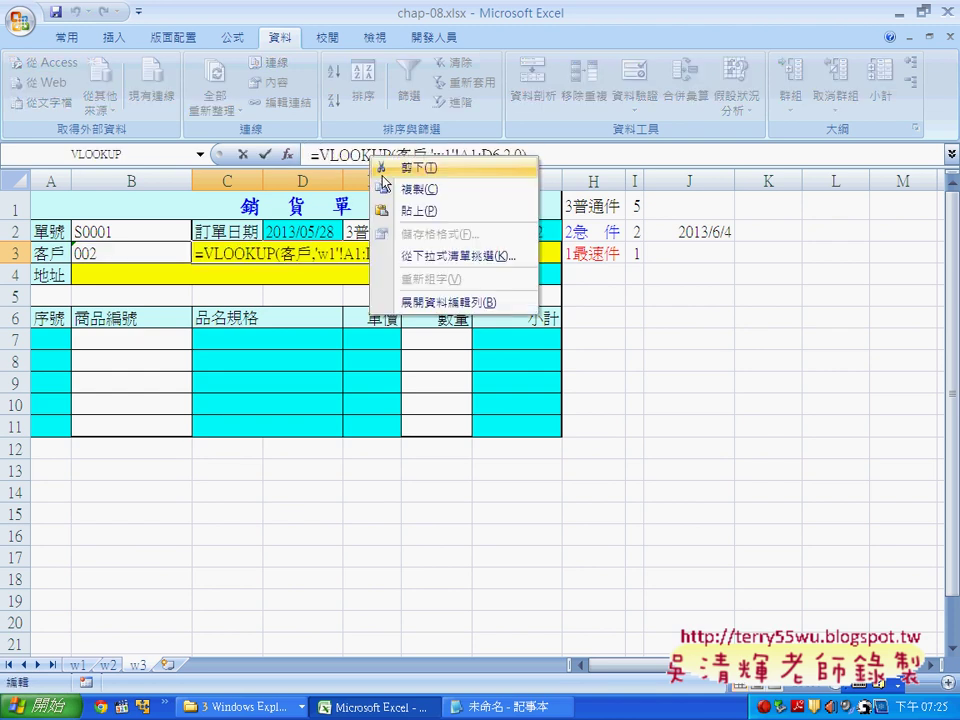
{"action": "key", "text": "Escape"}
{"action": "left_click", "coordinate": [264, 155]}
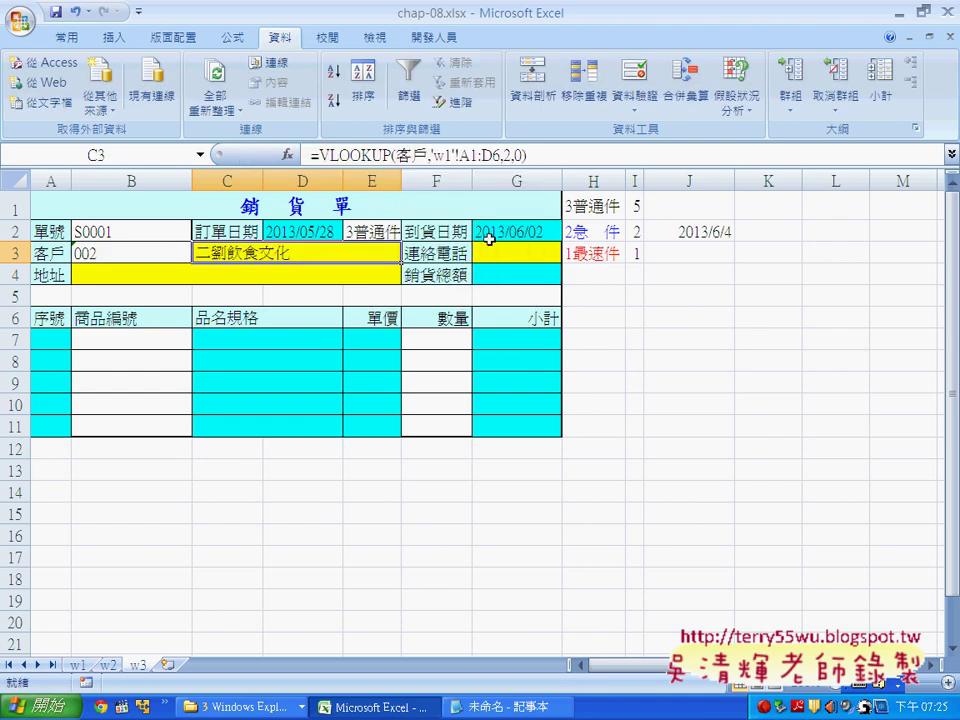
{"action": "left_click", "coordinate": [489, 244]}
{"action": "right_click", "coordinate": [416, 155]}
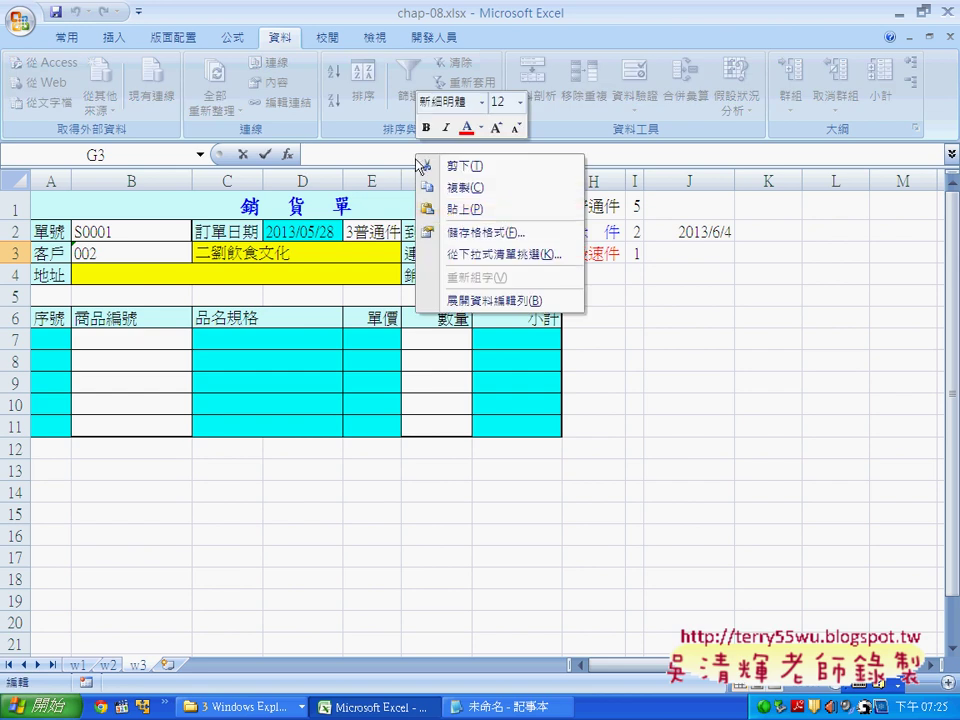
{"action": "left_click", "coordinate": [456, 211]}
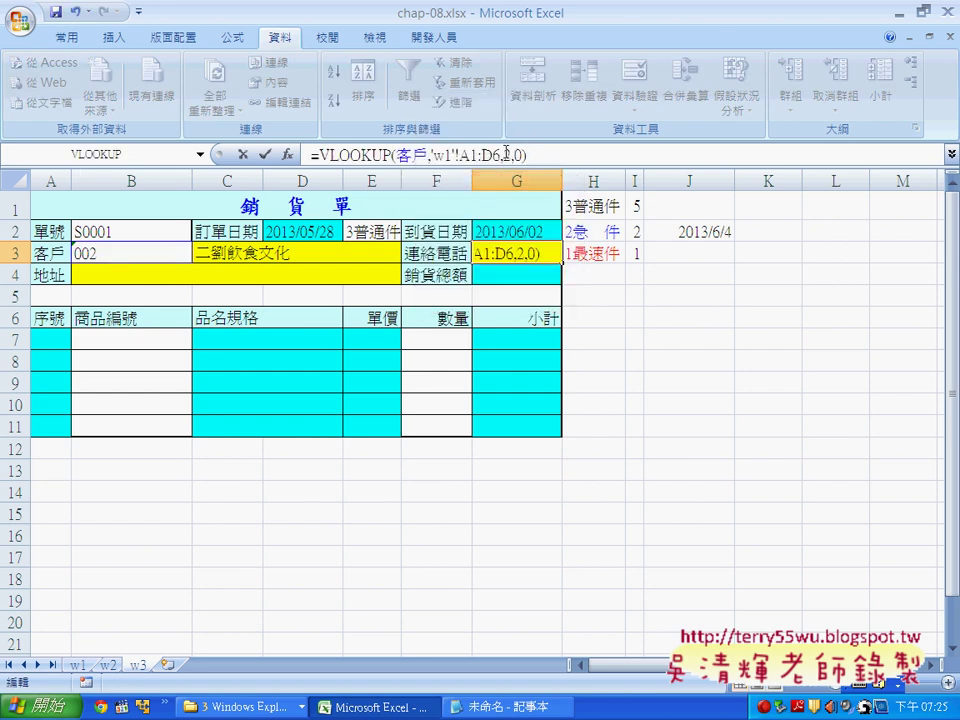
{"action": "double_click", "coordinate": [507, 155]}
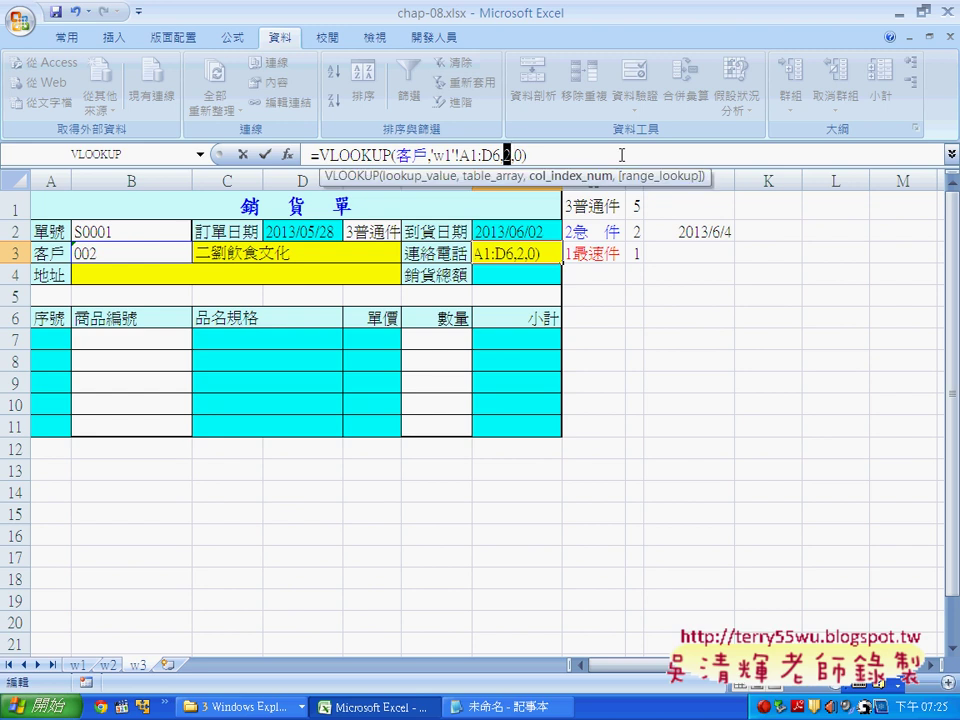
{"action": "type", "text": "3"}
{"action": "left_click", "coordinate": [266, 155]}
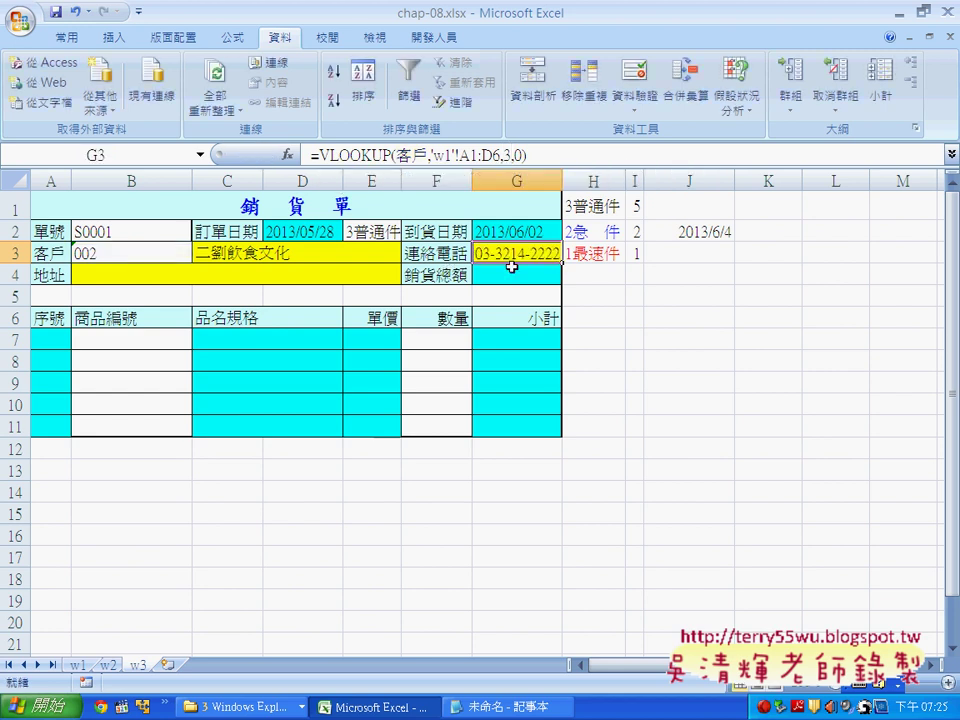
- Paste the VLOOKUP into B4 and change its column number to 4 for the address
{"action": "left_click", "coordinate": [137, 273]}
{"action": "left_click", "coordinate": [351, 154]}
{"action": "right_click", "coordinate": [351, 154]}
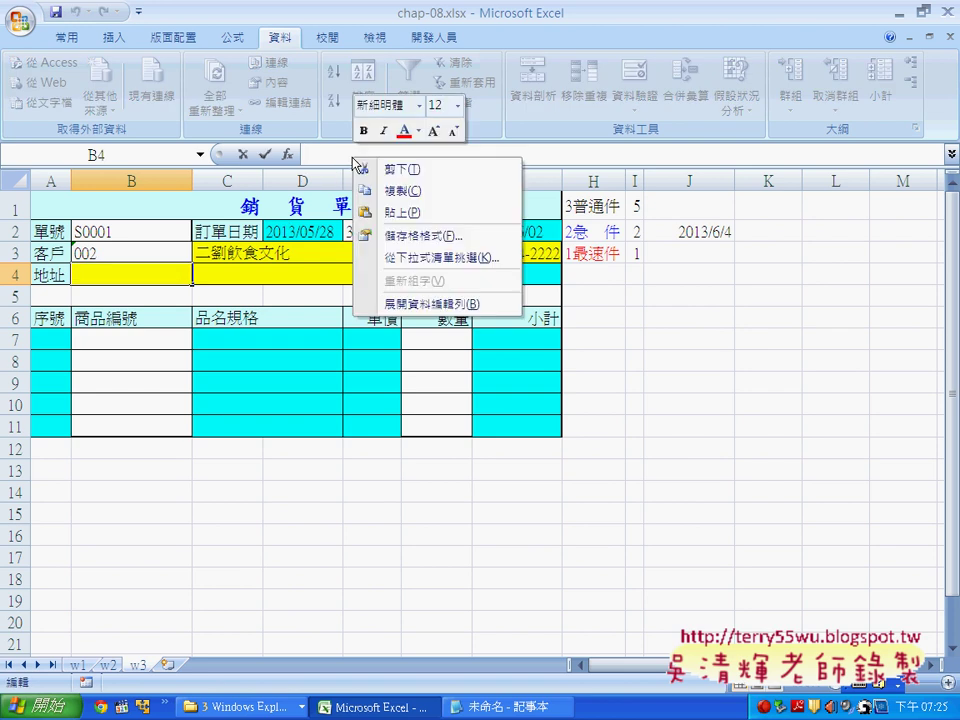
{"action": "left_click", "coordinate": [389, 214]}
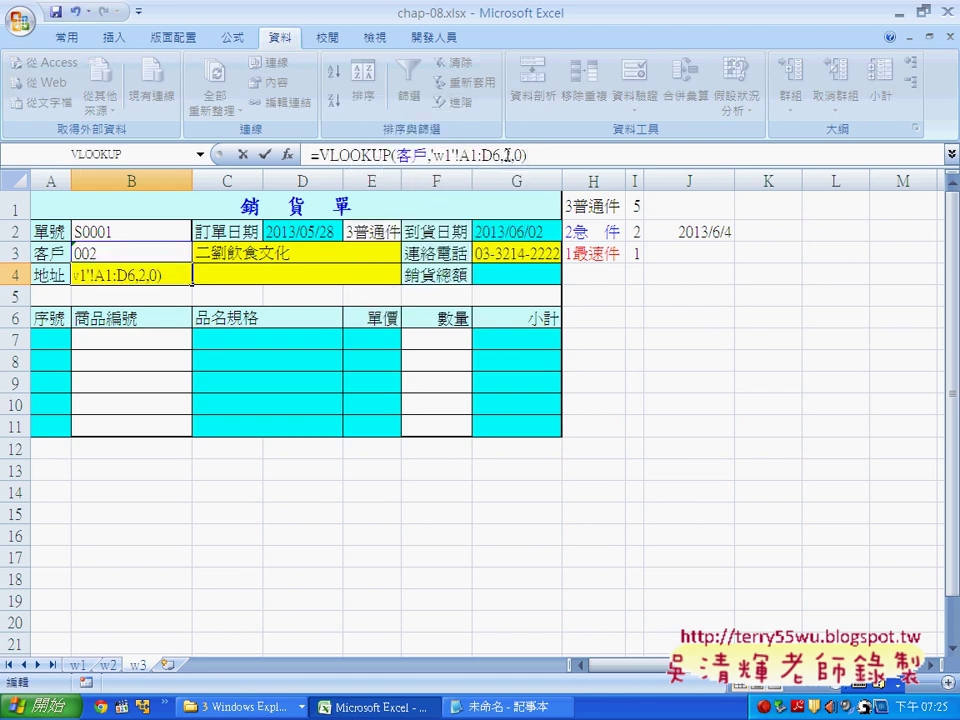
{"action": "left_click", "coordinate": [509, 155]}
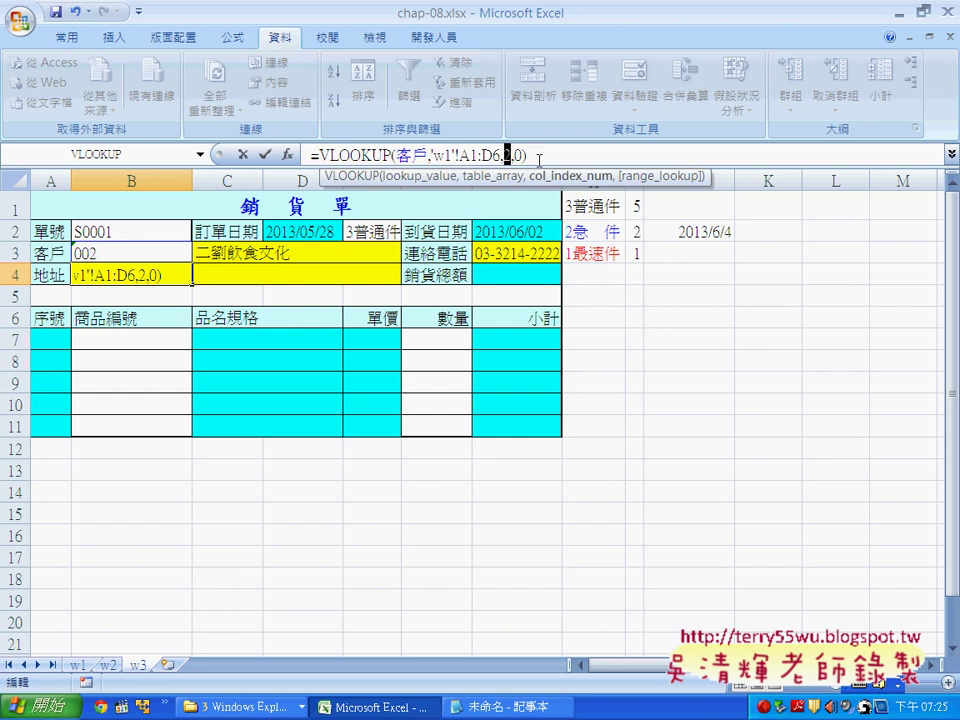
{"action": "key", "text": "BackSpace"}
{"action": "type", "text": "4"}
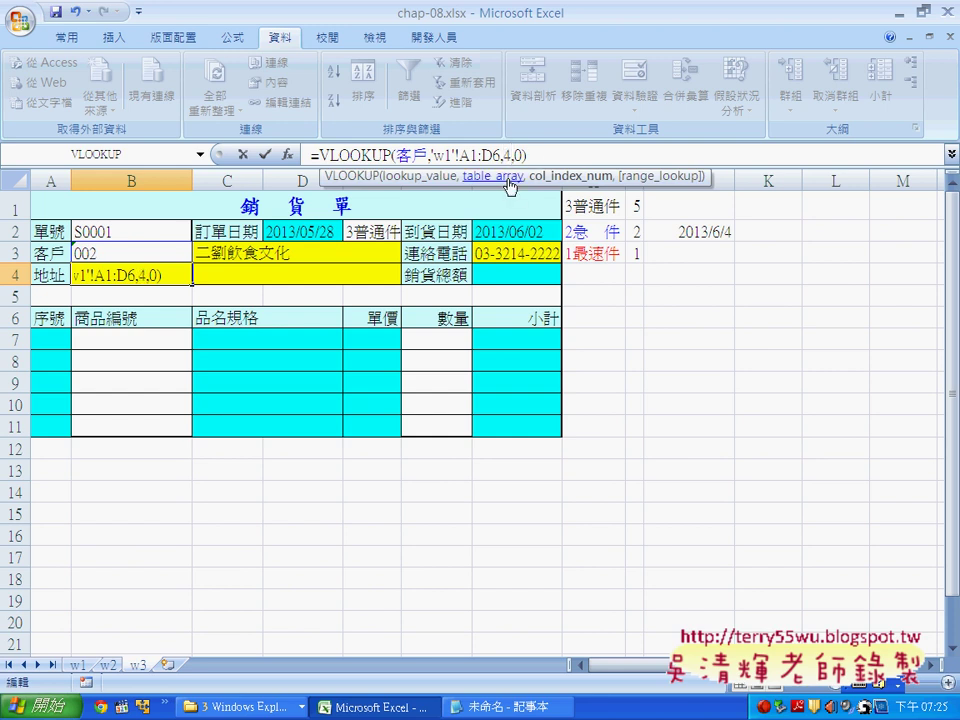
{"action": "left_click", "coordinate": [264, 154]}
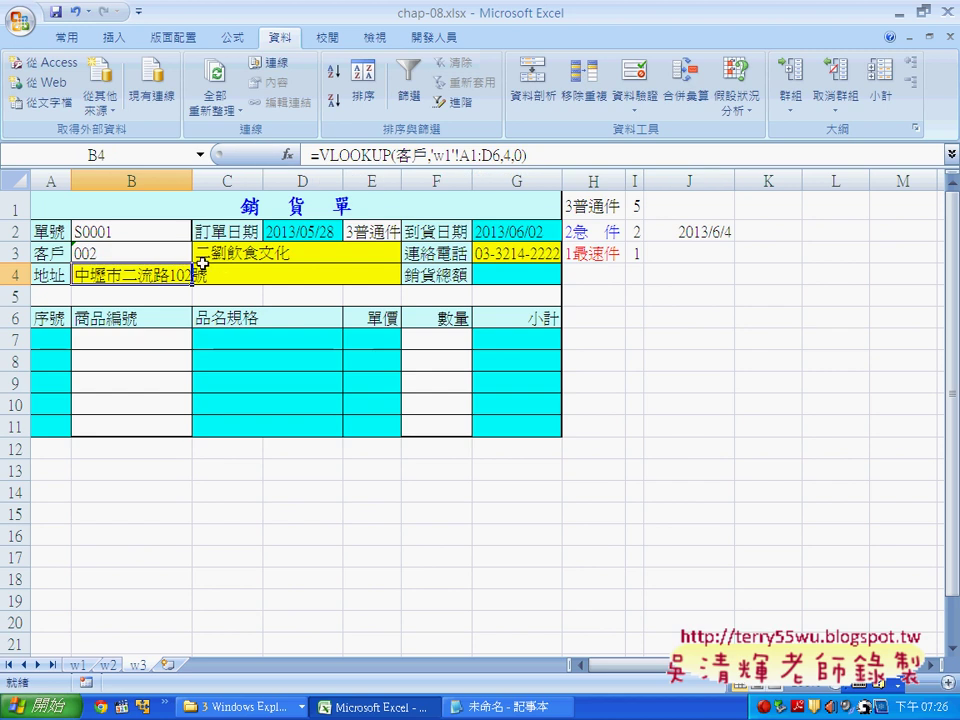
- Change the customer code in B3 to end in 1 so name, phone and address refresh
{"action": "left_click", "coordinate": [90, 252]}
{"action": "double_click", "coordinate": [88, 252]}
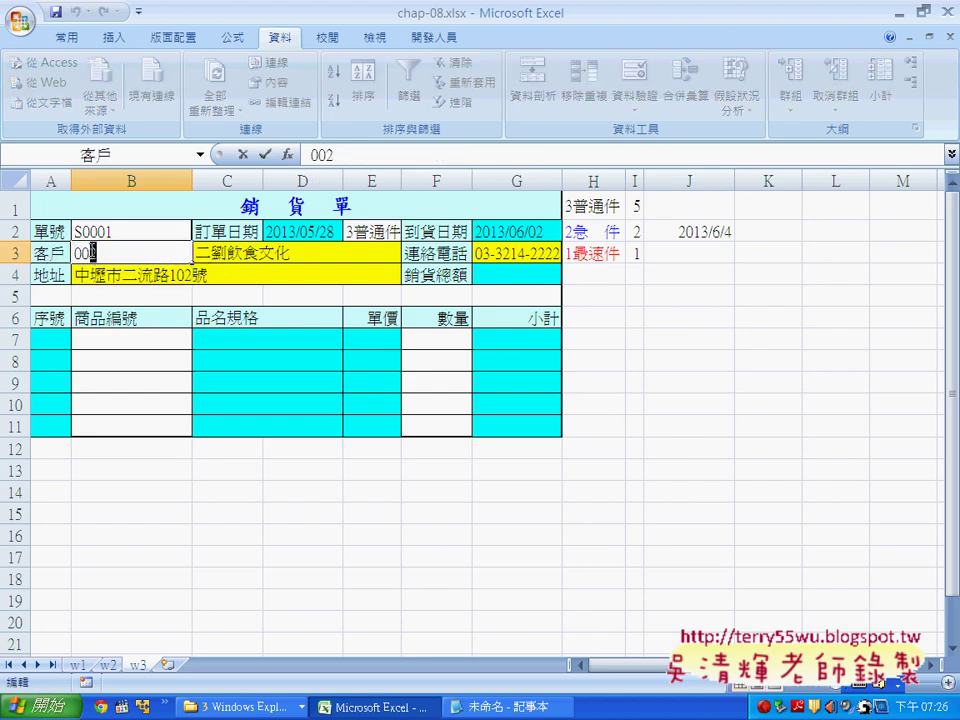
{"action": "key", "text": "BackSpace"}
{"action": "type", "text": "1"}
{"action": "key", "text": "Return"}
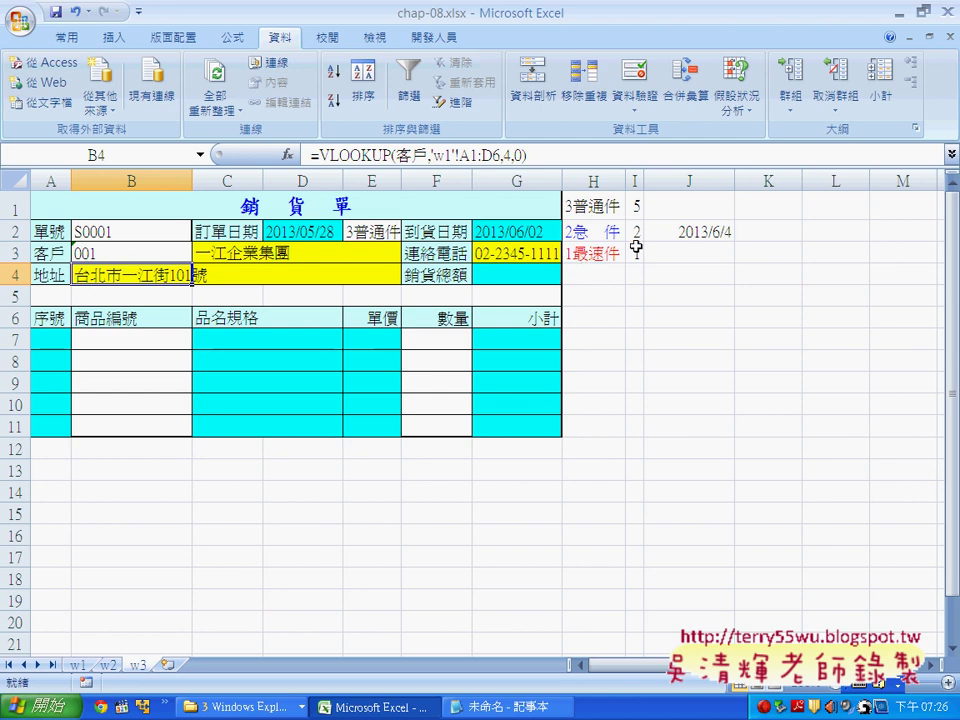
{"action": "left_click", "coordinate": [707, 233]}
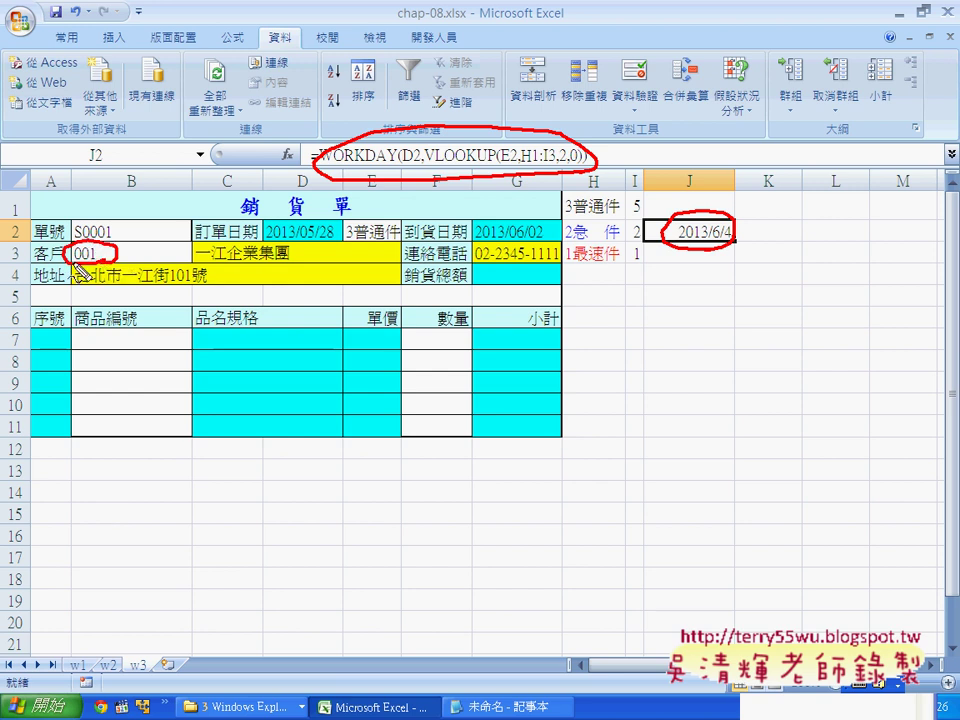
{"action": "left_click_drag", "start_coordinate": [200, 252], "coordinate": [255, 246]}
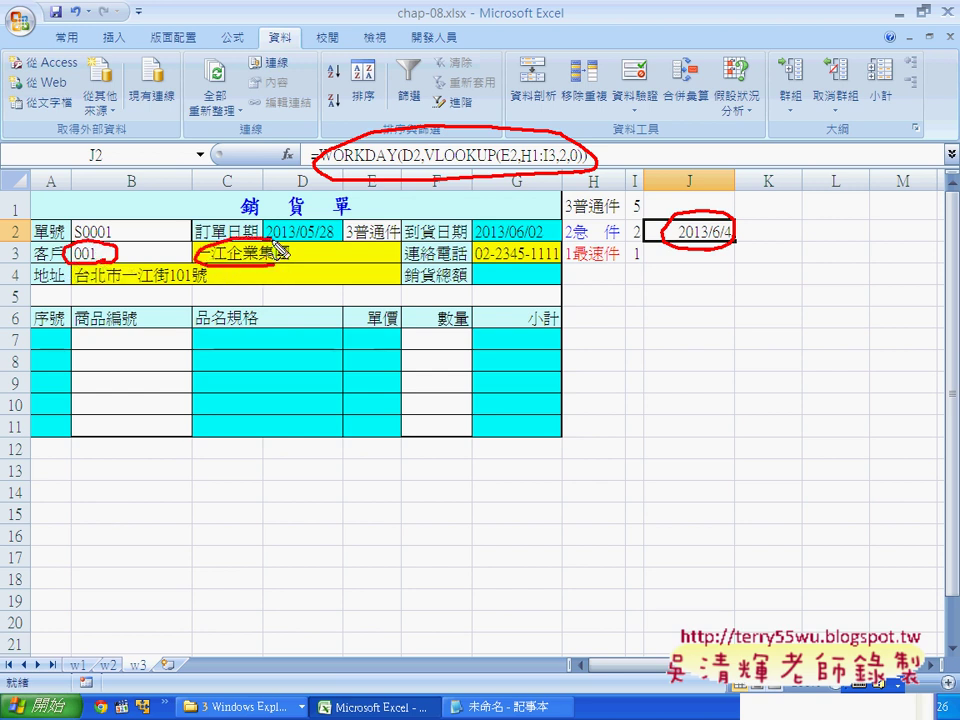
{"action": "left_click_drag", "start_coordinate": [480, 268], "coordinate": [558, 248]}
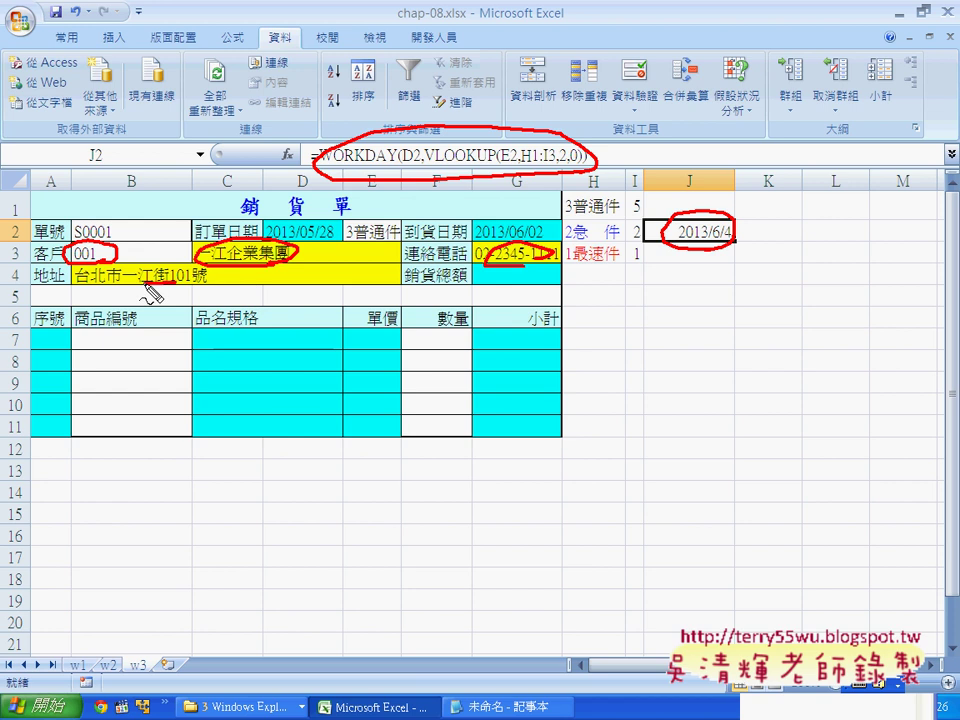
{"action": "left_click_drag", "start_coordinate": [100, 283], "coordinate": [178, 266]}
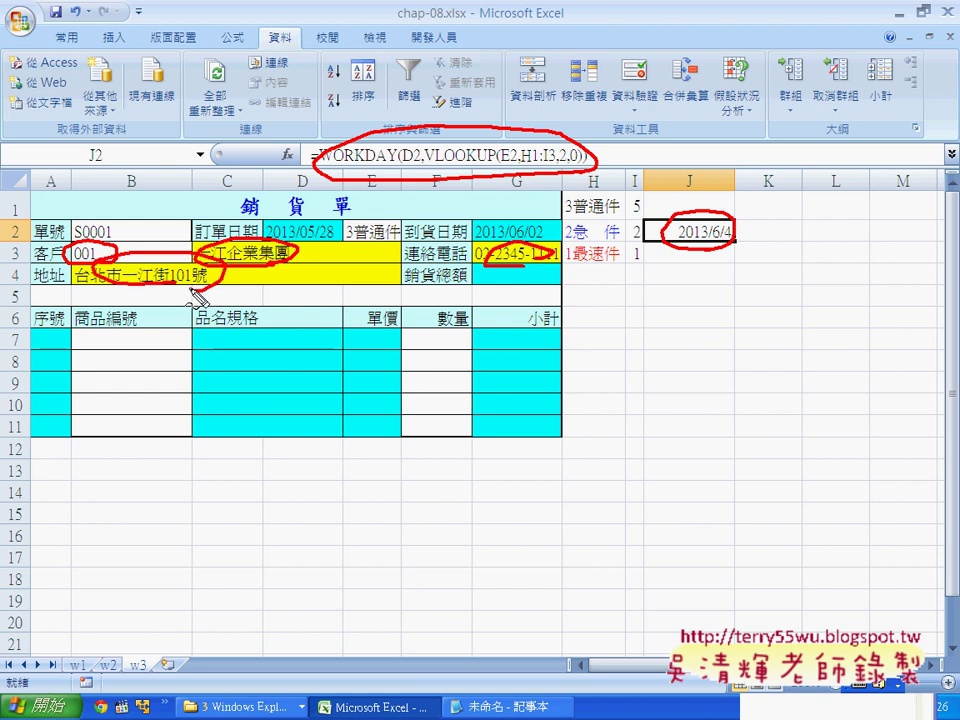